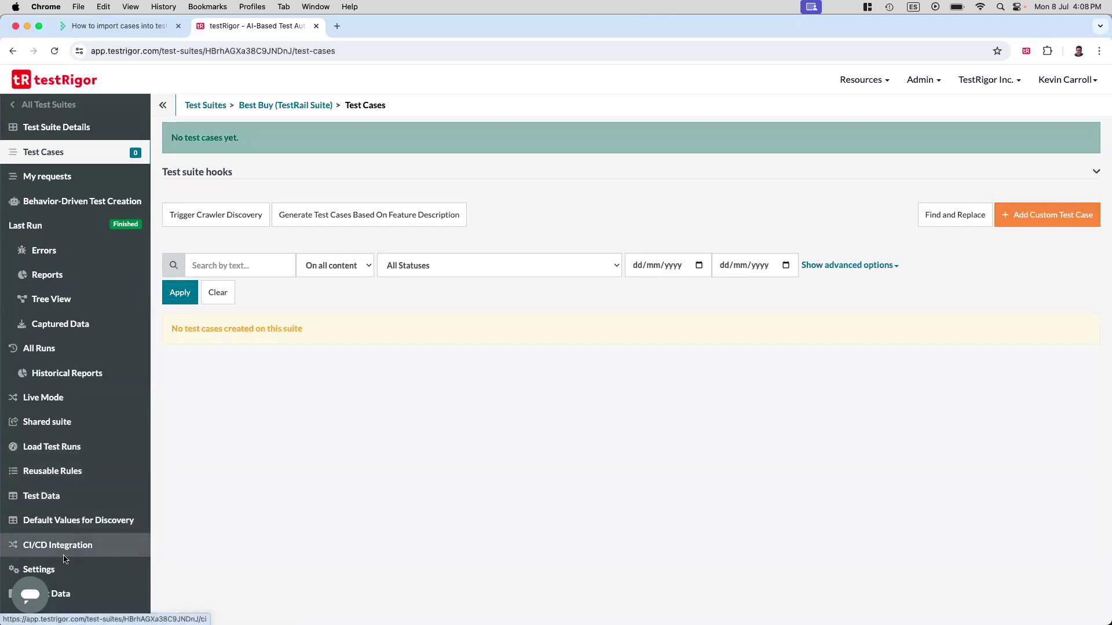
# - Open the suite's Settings and bring up its Integrations tab
pyautogui.click(63, 568)
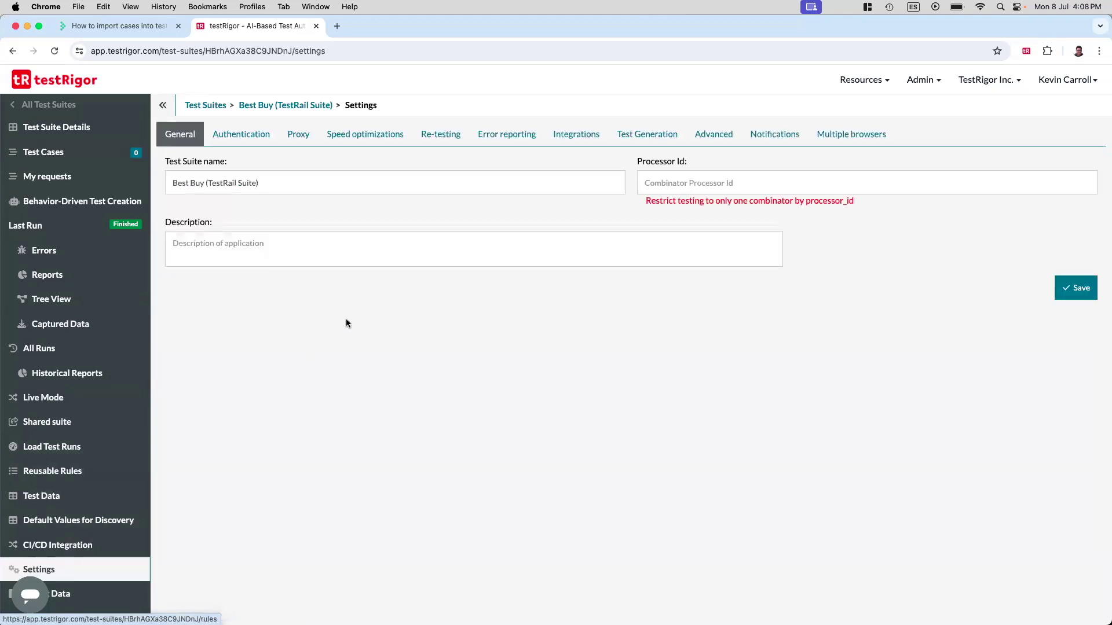
pyautogui.click(577, 137)
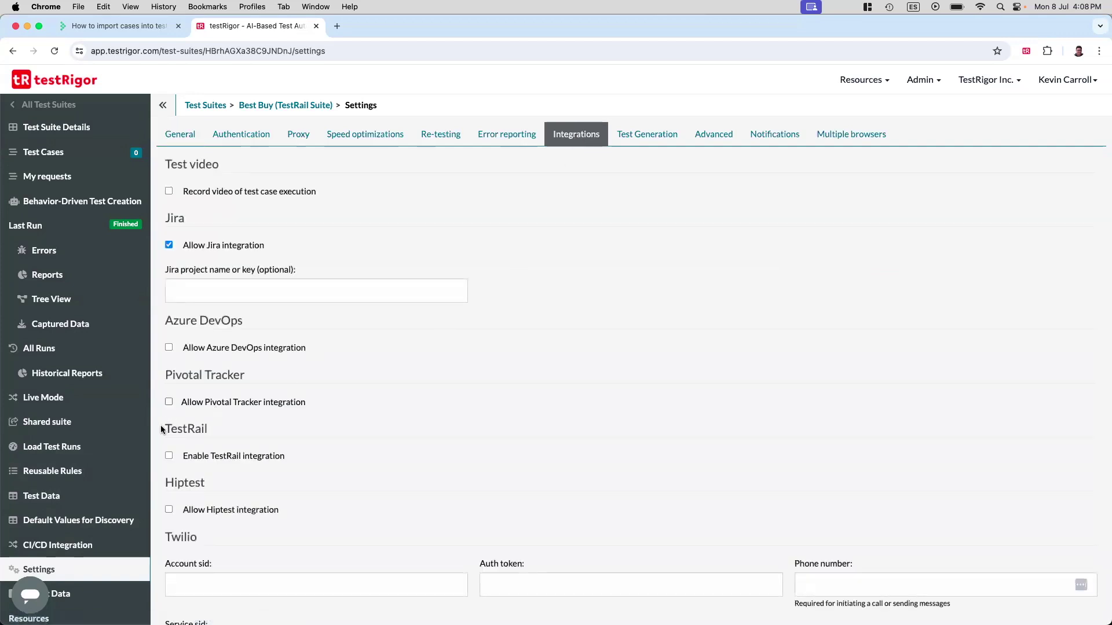
# - Tick Enable TestRail integration to reveal the TestRail connection fields
pyautogui.click(170, 456)
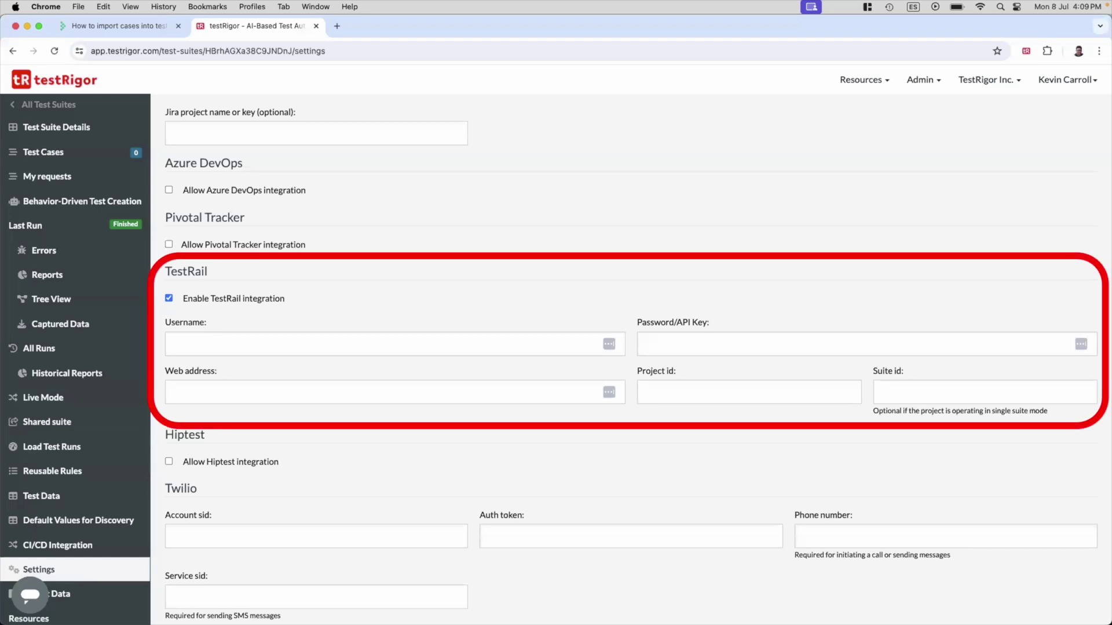
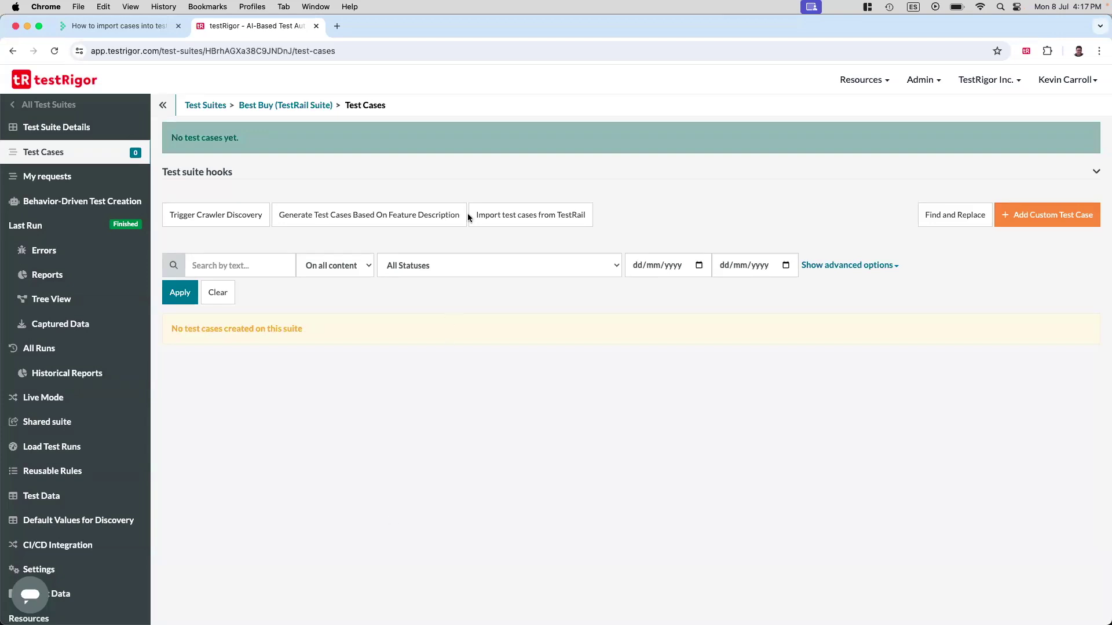
# - Drag across the empty Best Buy (TestRail Suite) test cases page
pyautogui.moveTo(457, 188); pyautogui.dragTo(600, 232)
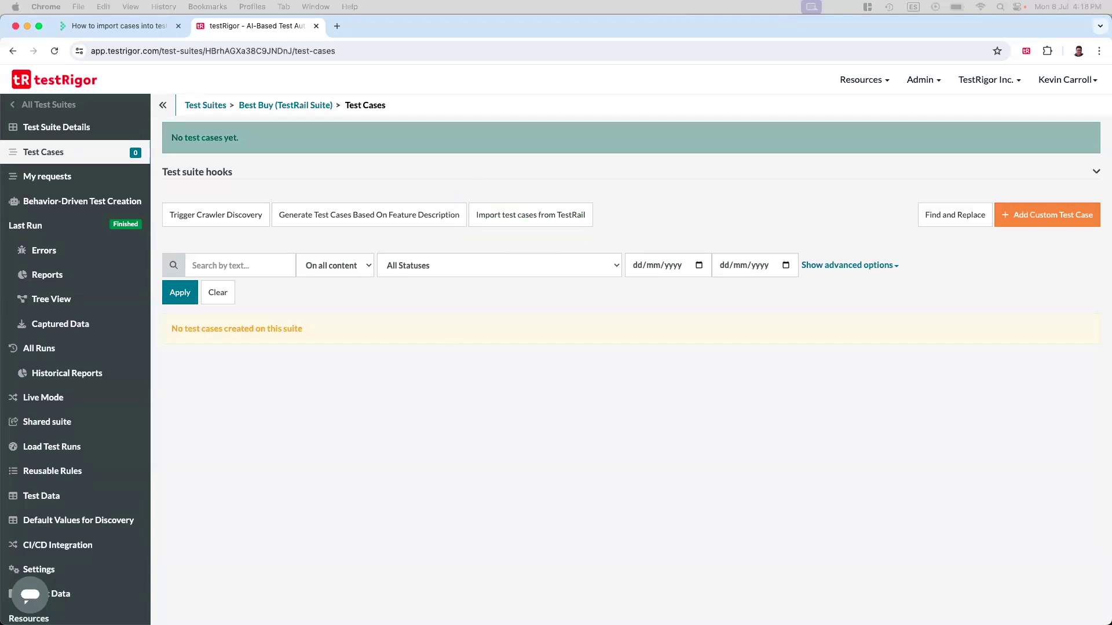
# - Start a TestRail import, keeping Import All test cases selected, and proceed
pyautogui.click(527, 219)
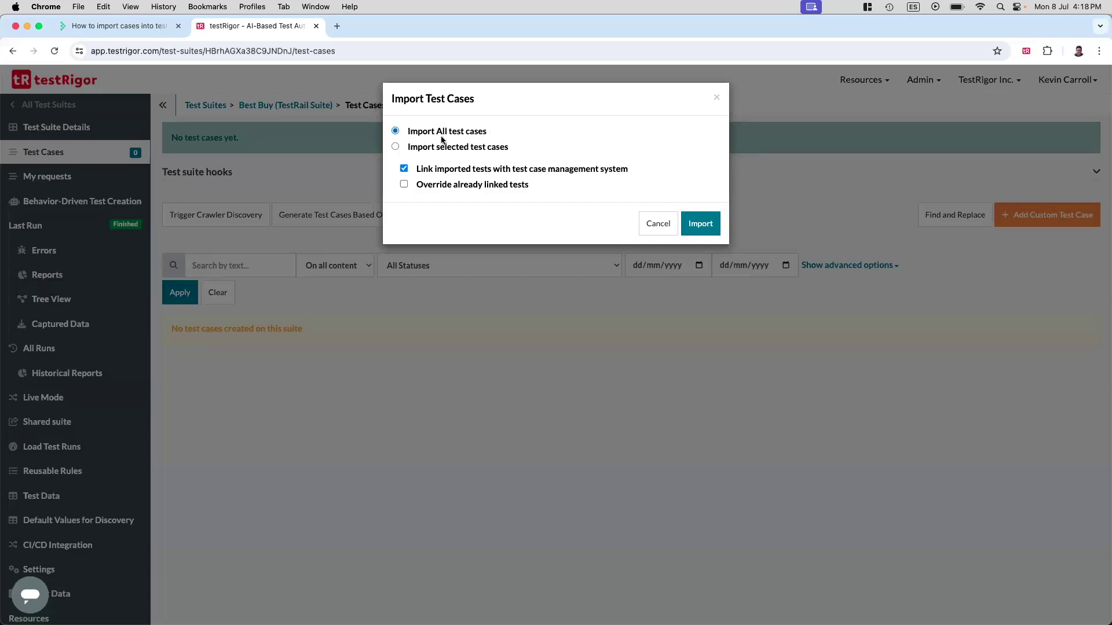
pyautogui.click(395, 147)
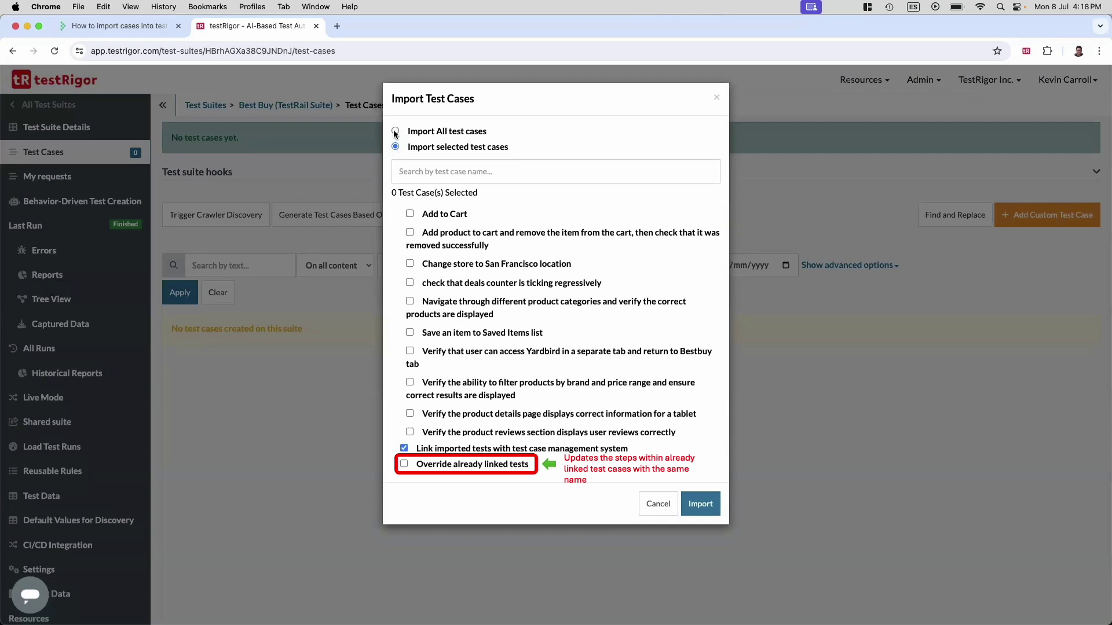
pyautogui.click(395, 131)
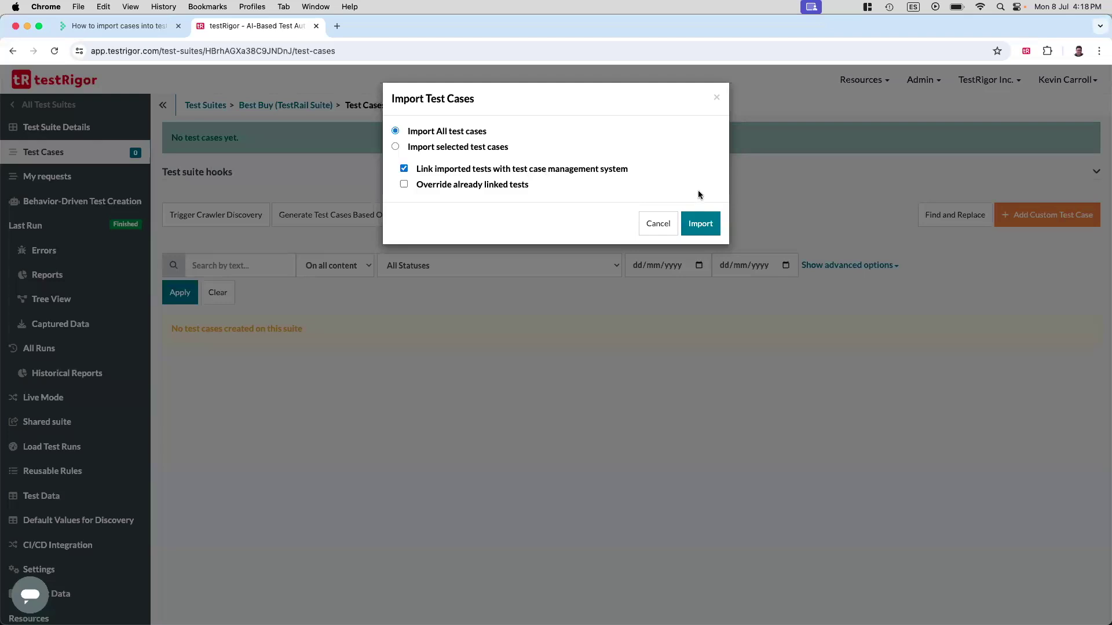
pyautogui.click(701, 224)
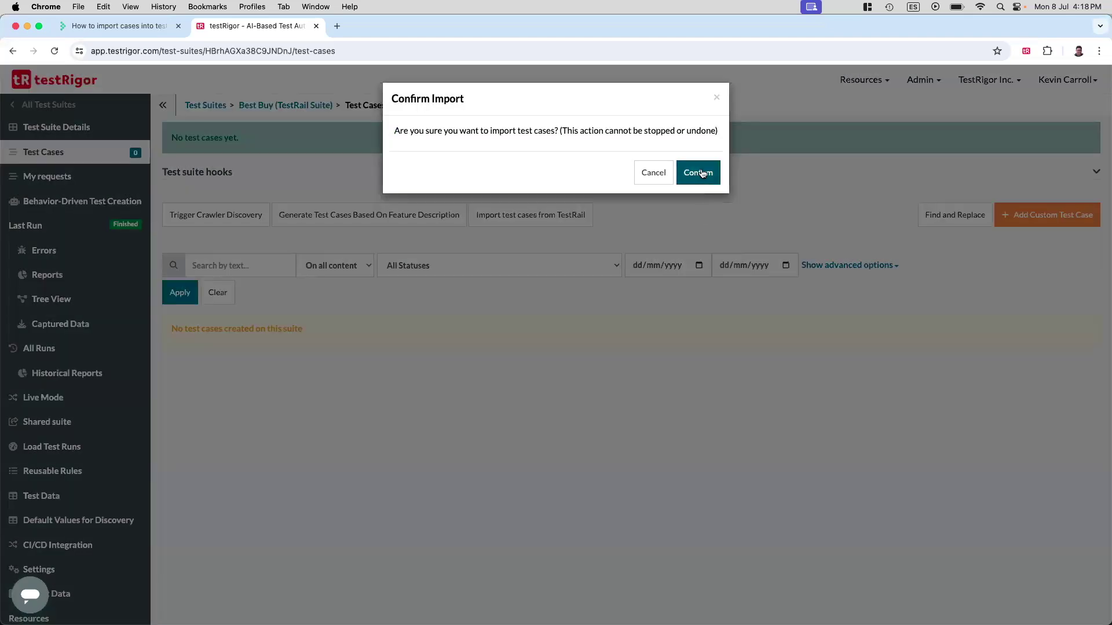
# - Confirm the irreversible import of all TestRail test cases
pyautogui.click(701, 173)
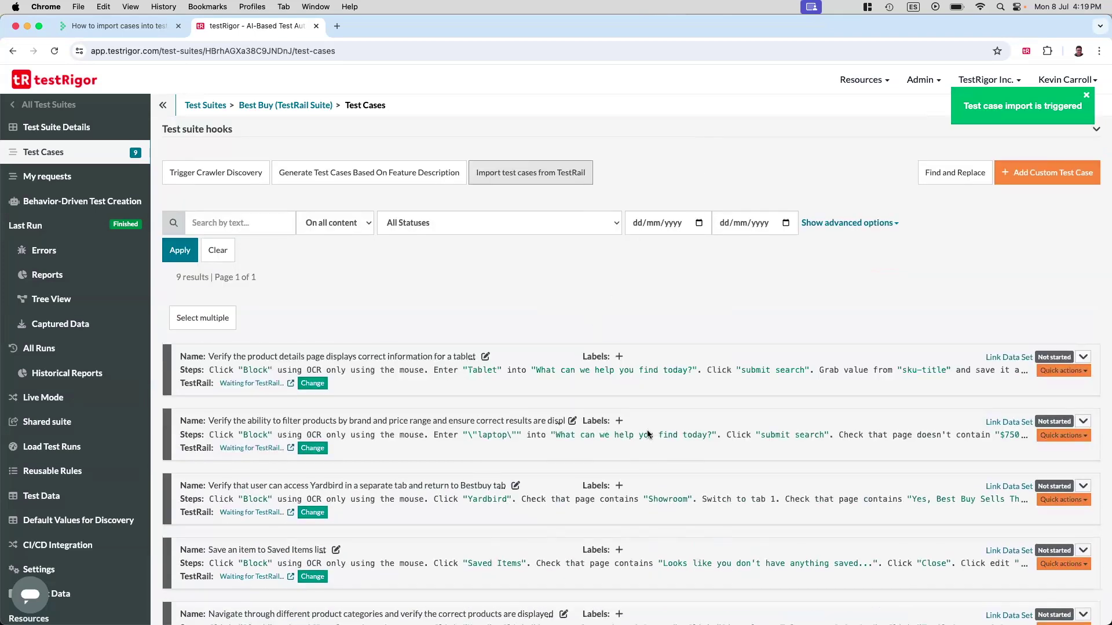
pyautogui.scroll(-1, 652, 444)
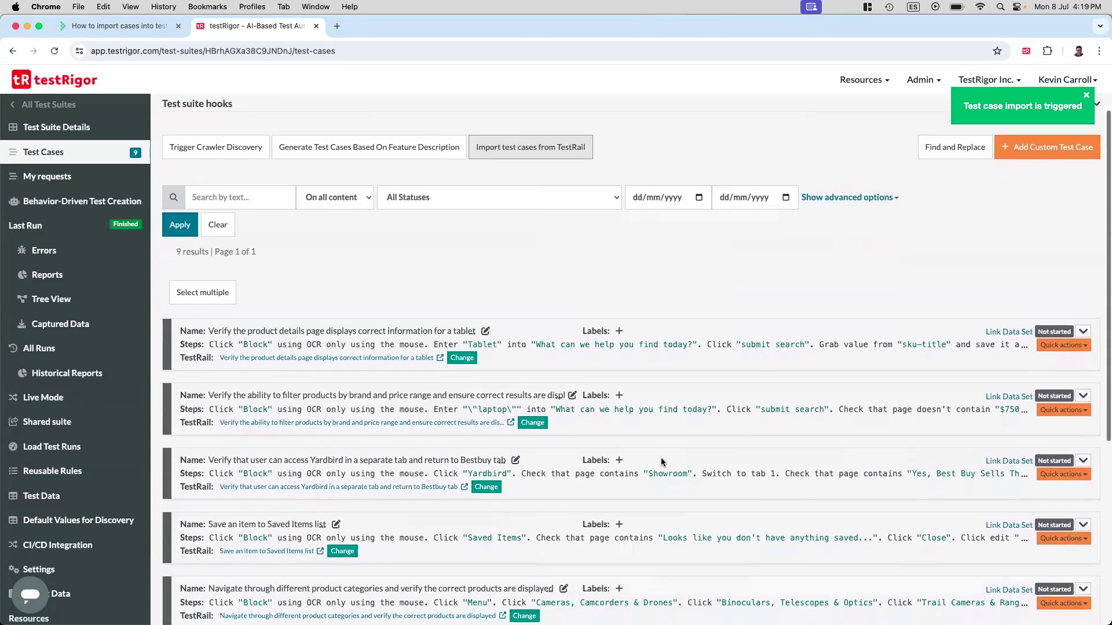
pyautogui.scroll(-1, 661, 462)
pyautogui.scroll(-1, 661, 462)
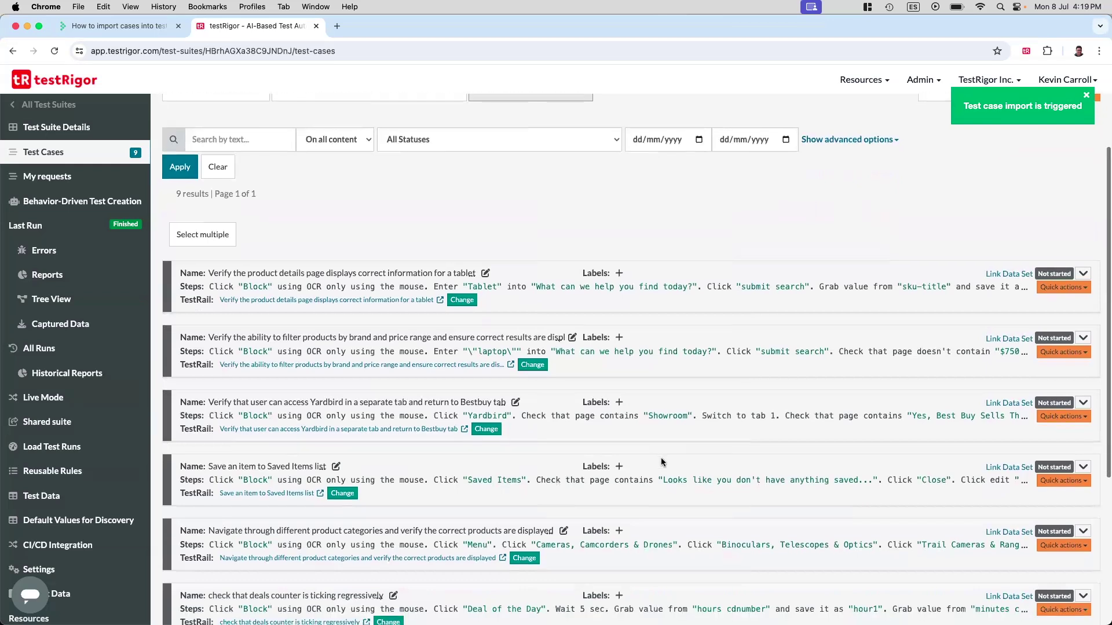
pyautogui.scroll(-1, 662, 461)
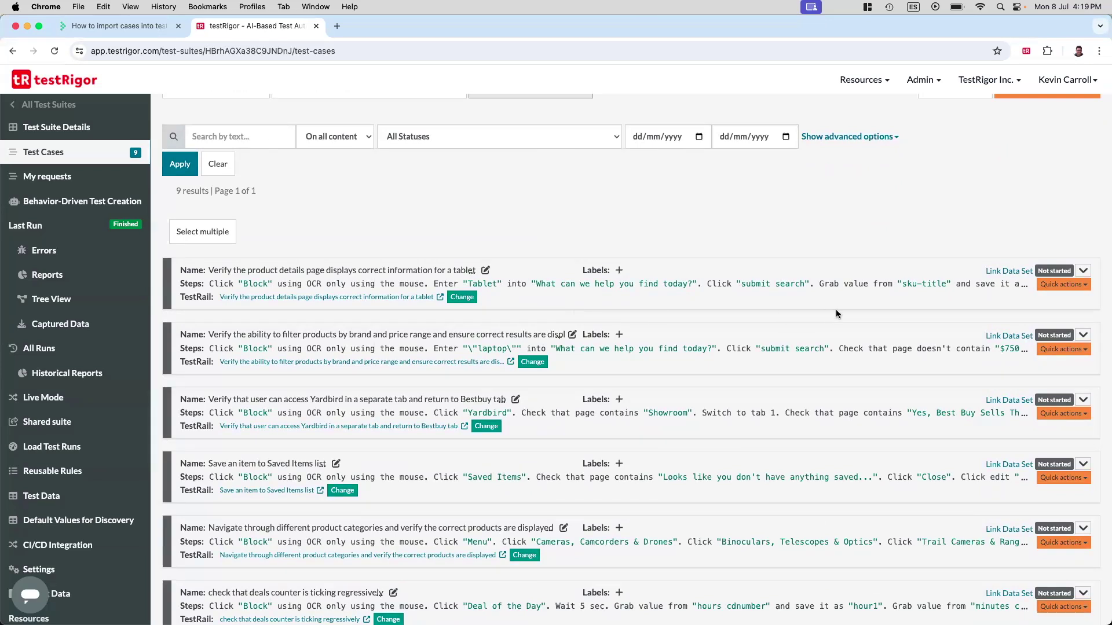
pyautogui.click(1083, 271)
pyautogui.click(888, 327)
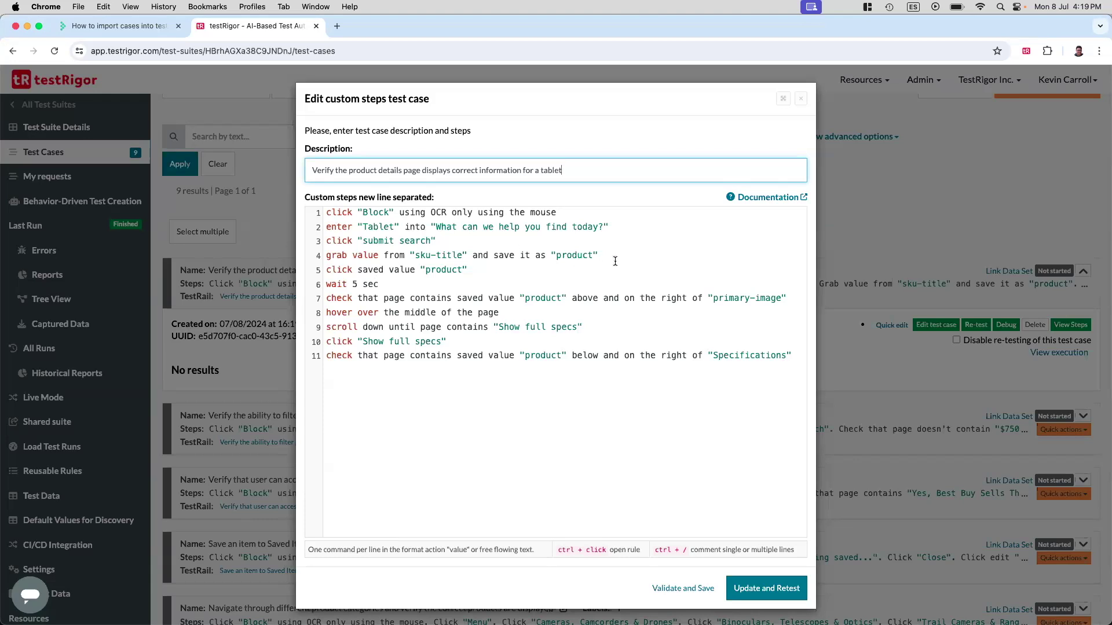
pyautogui.click(802, 104)
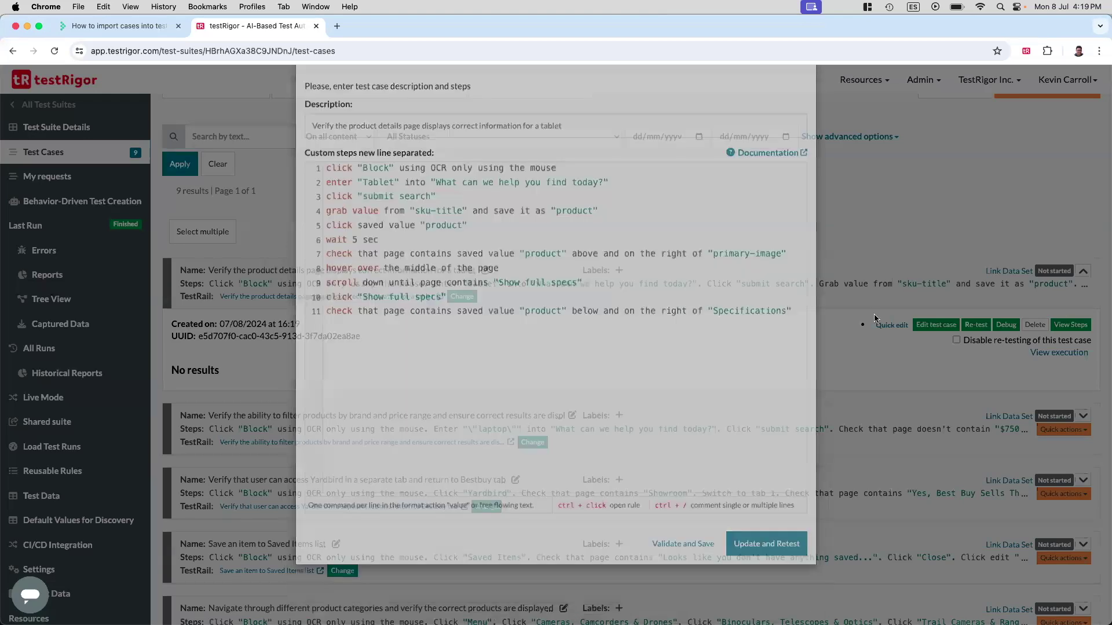
pyautogui.scroll(-5, 934, 411)
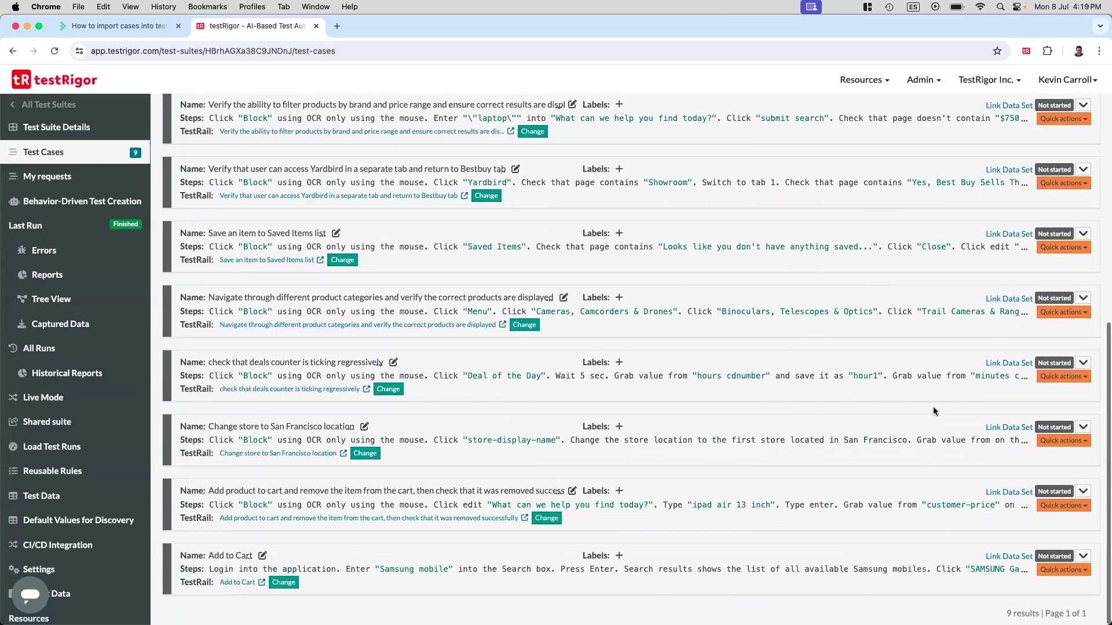
# - Expand the Add to Cart test case and open its six steps in Quick edit
pyautogui.click(1084, 557)
pyautogui.click(888, 611)
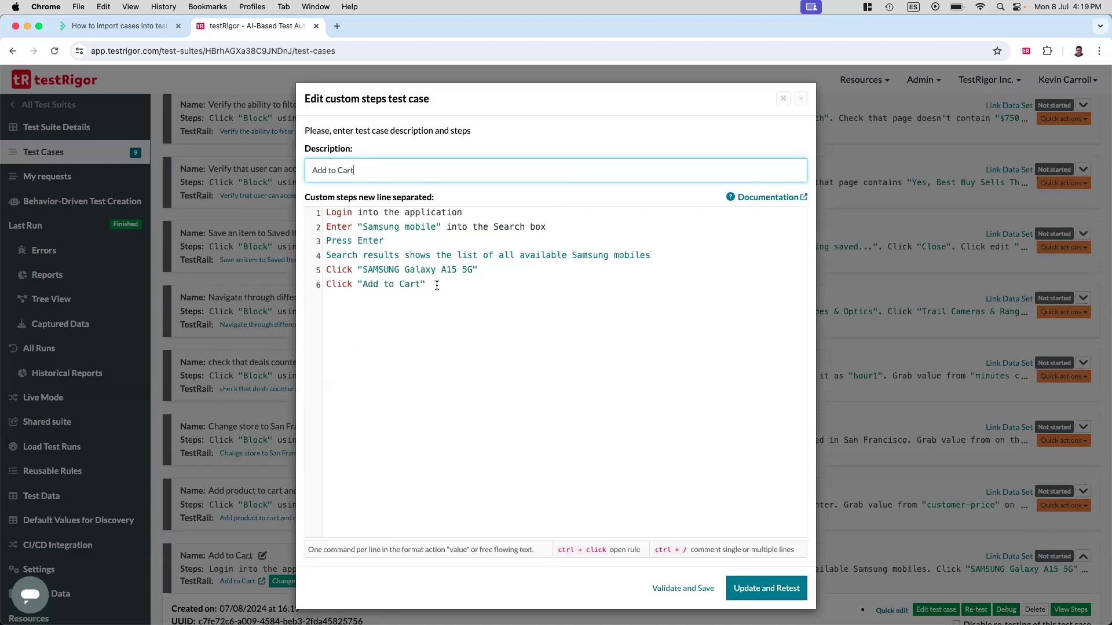
pyautogui.write('Chec')
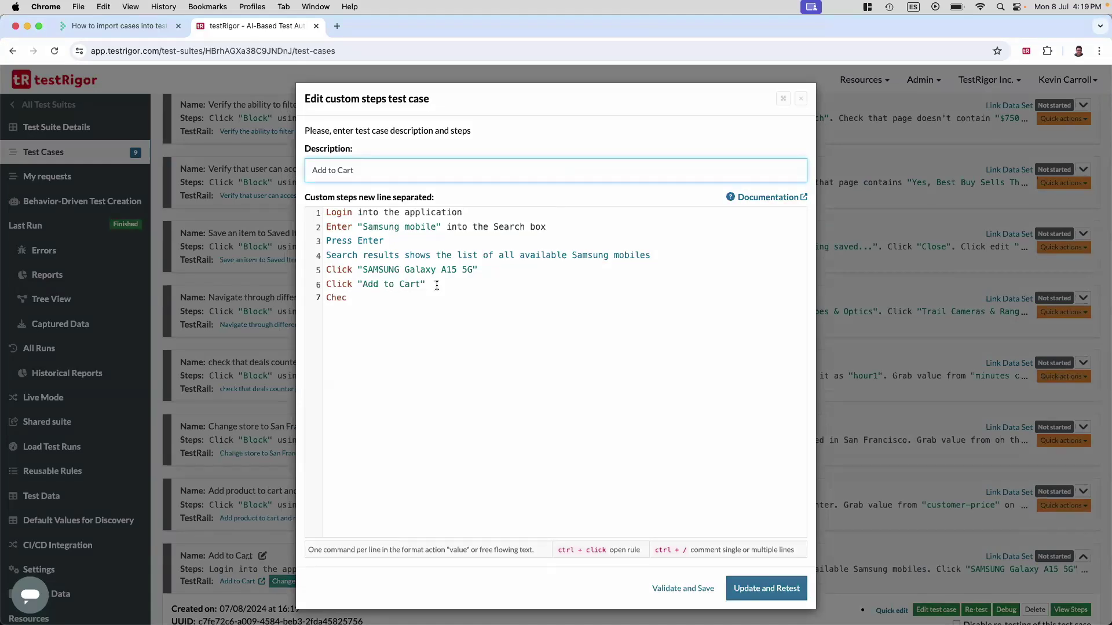
pyautogui.write('k that page contai')
pyautogui.write('ns "Your item has b')
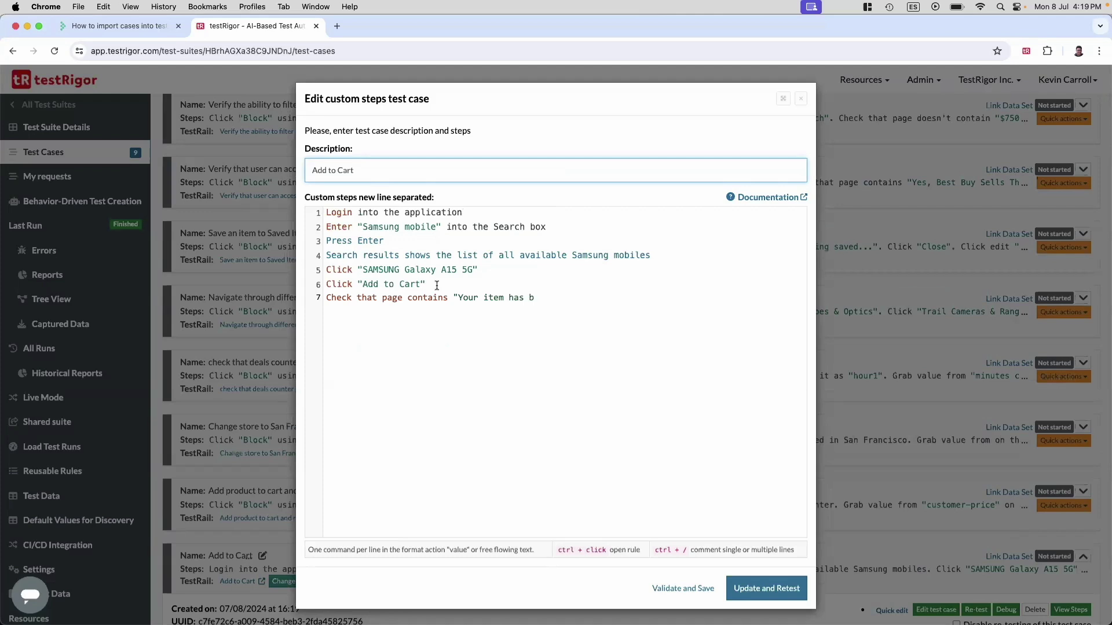
pyautogui.write('een added to the ca')
pyautogui.write('rt."')
# - Save the Add to Cart edit and open the store-location reusable rule
pyautogui.click(800, 98)
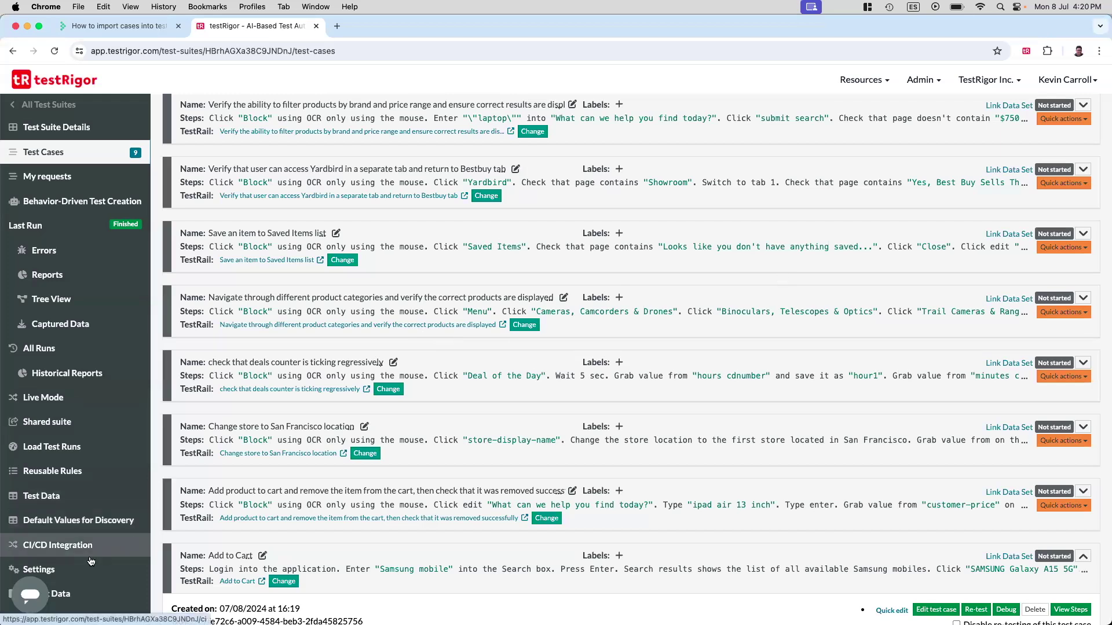
pyautogui.click(76, 470)
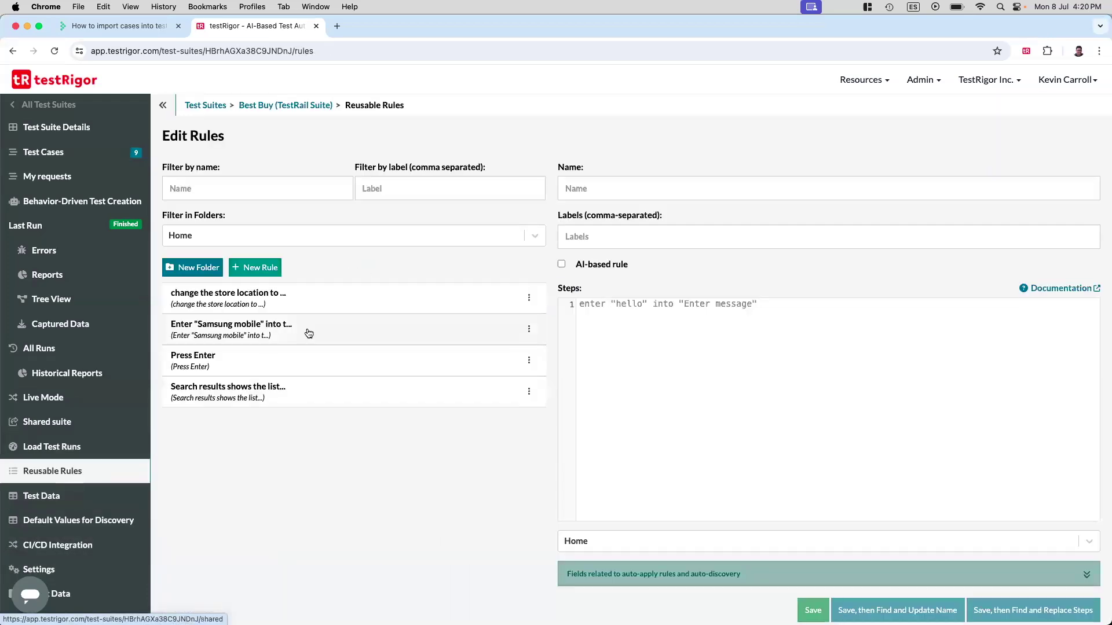
pyautogui.click(323, 303)
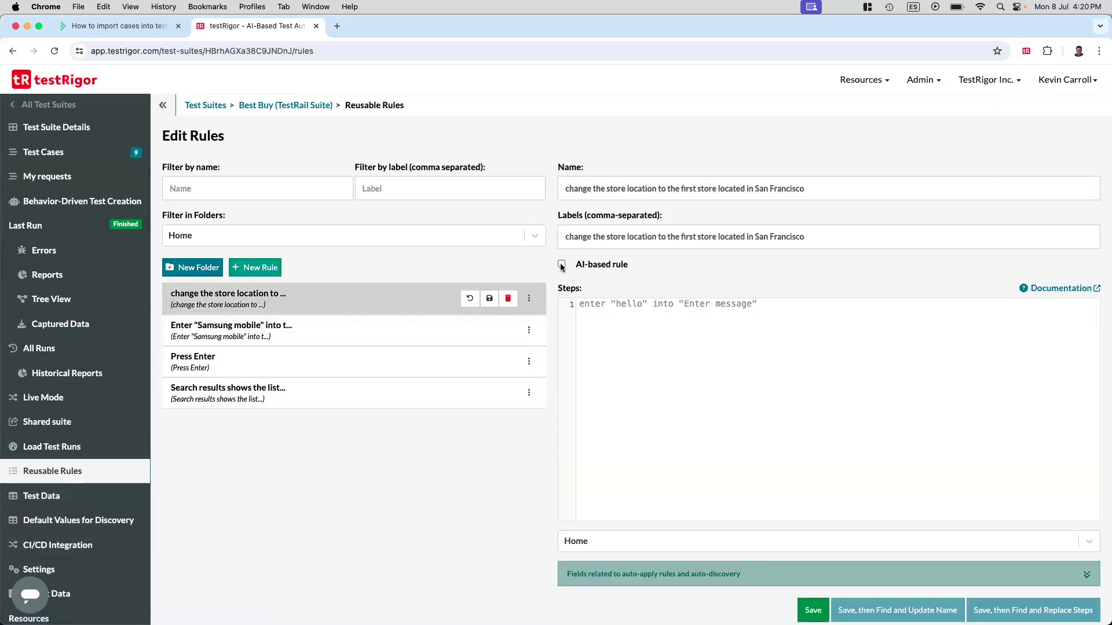
# - Turn off AI-based mode and enter the rule's three click/type steps for San Francisco
pyautogui.click(660, 348)
pyautogui.write('click "Change your sto')
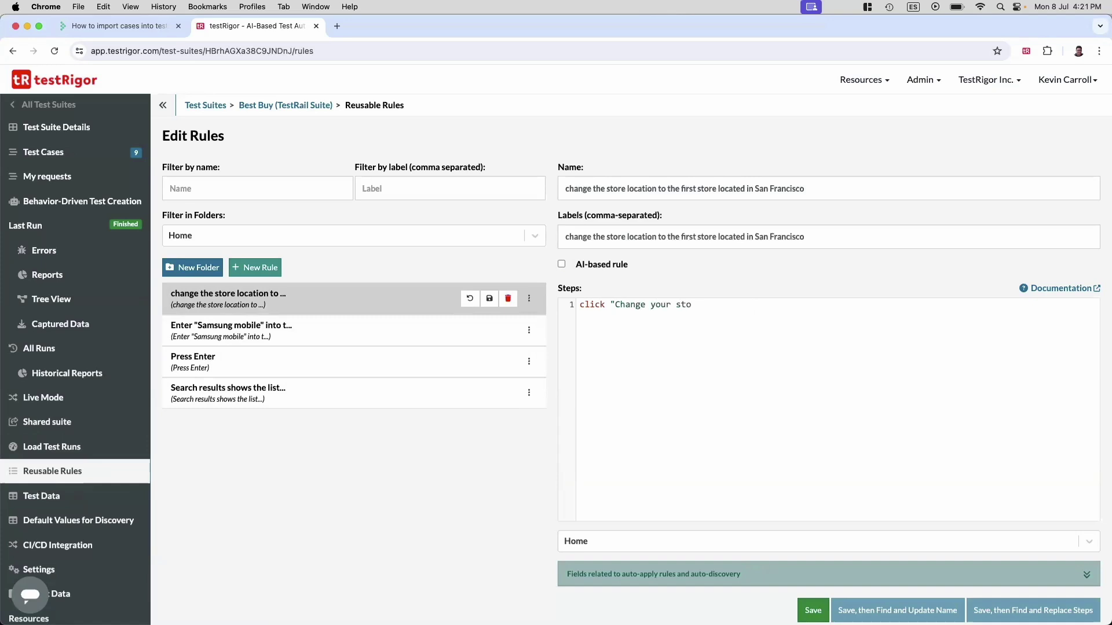
pyautogui.write('re location"')
pyautogui.press('Return')
pyautogui.write('click "Type your city or')
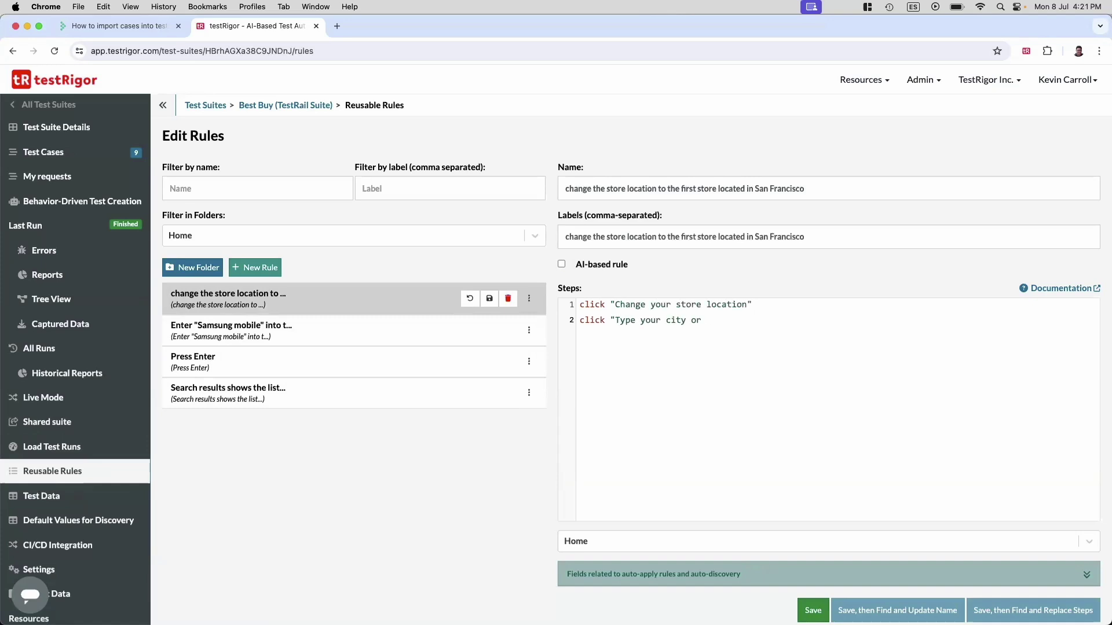
pyautogui.write(' zipcode" type "')
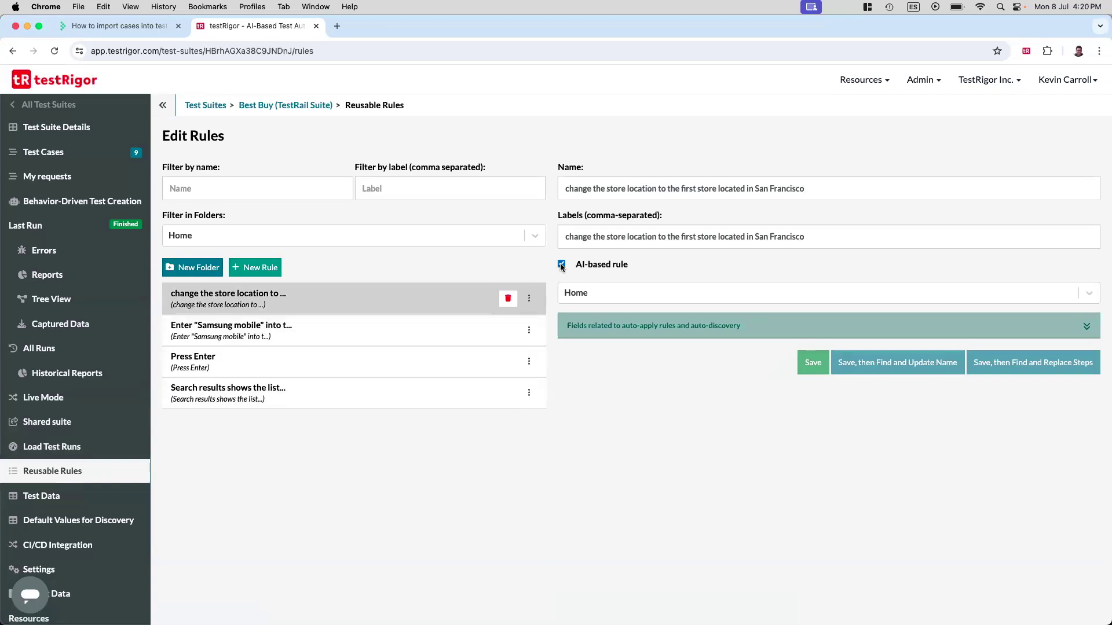
pyautogui.click(561, 265)
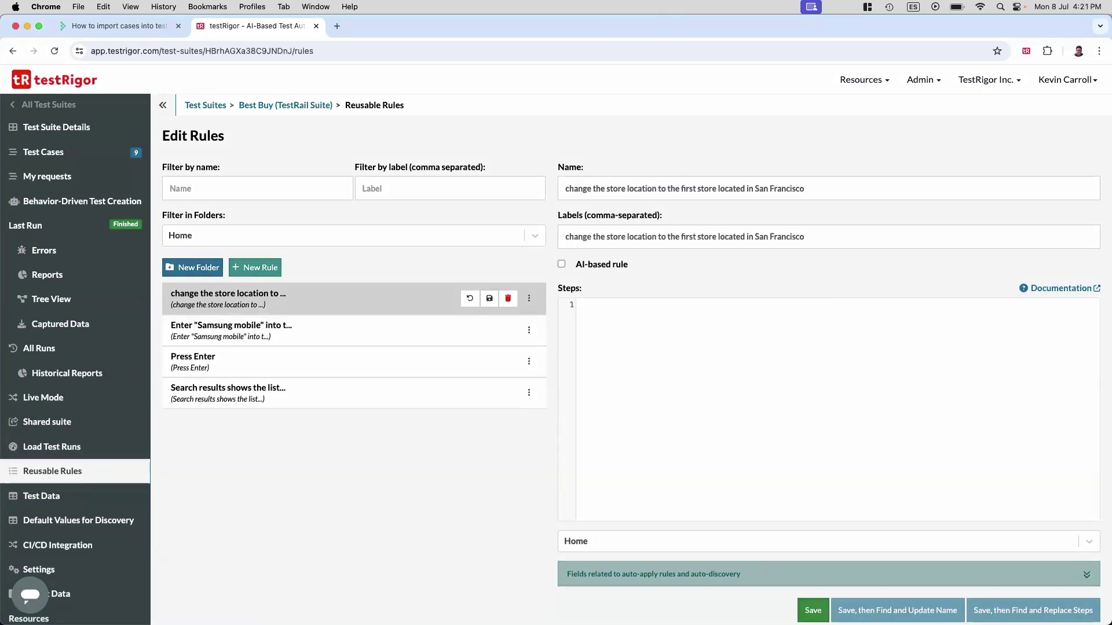
pyautogui.write('click "Change your store location"')
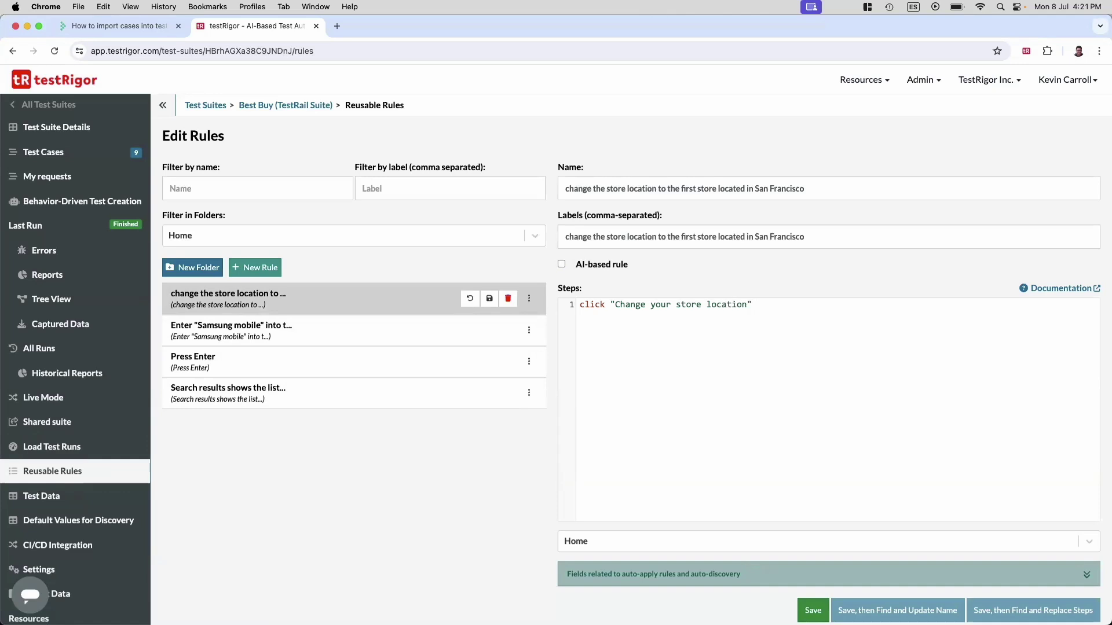
pyautogui.press('Return')
pyautogui.write('click "Type your city or zipcode"')
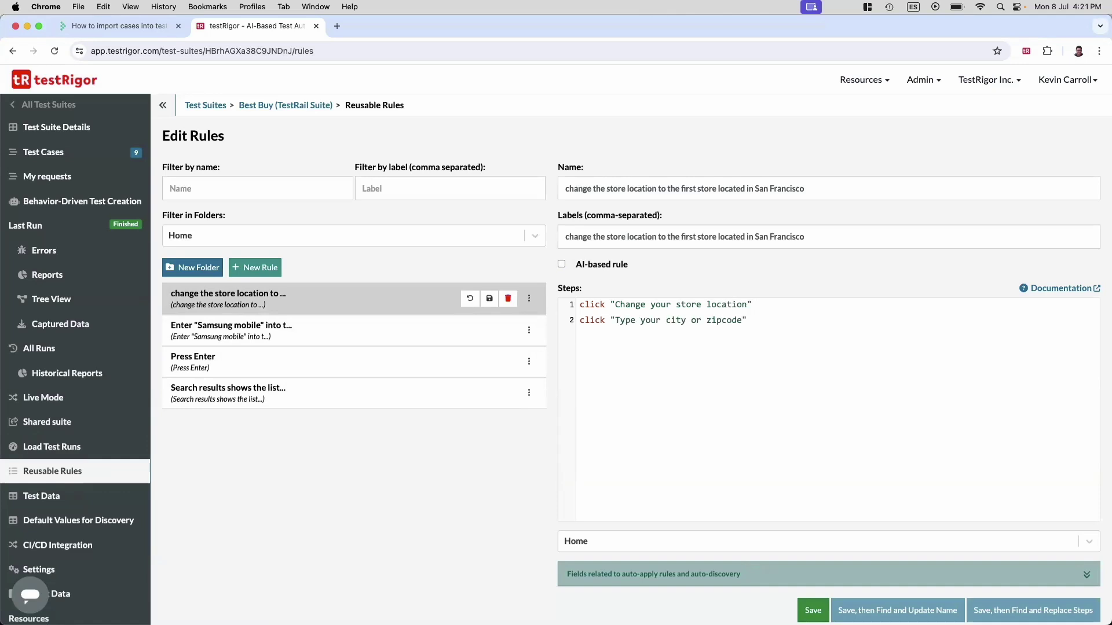
pyautogui.press('Return')
pyautogui.write('type "San Francisco"')
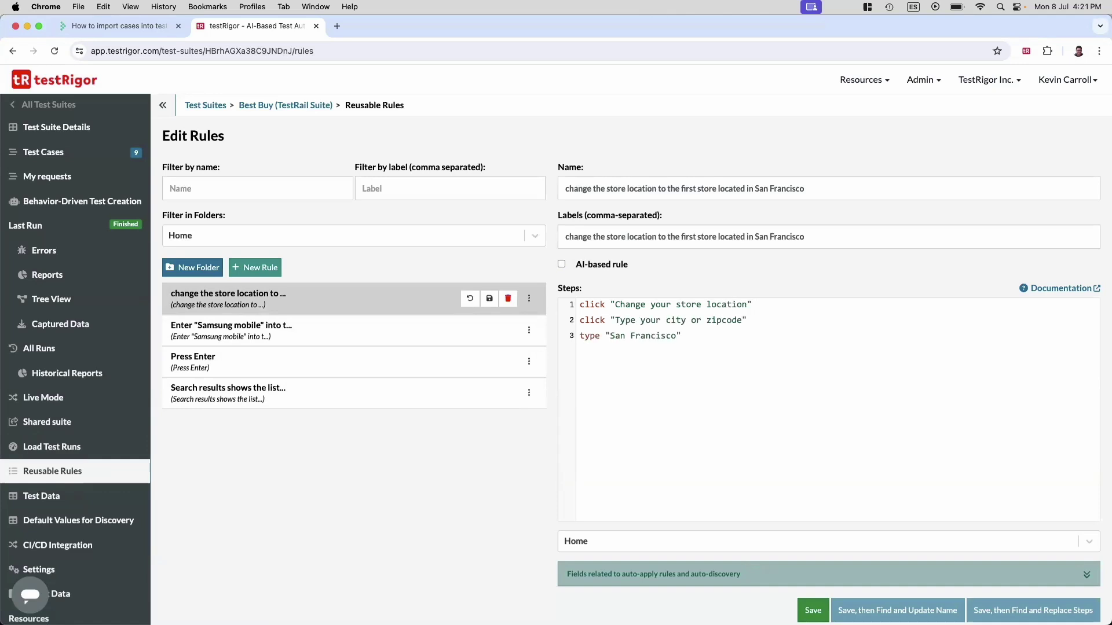